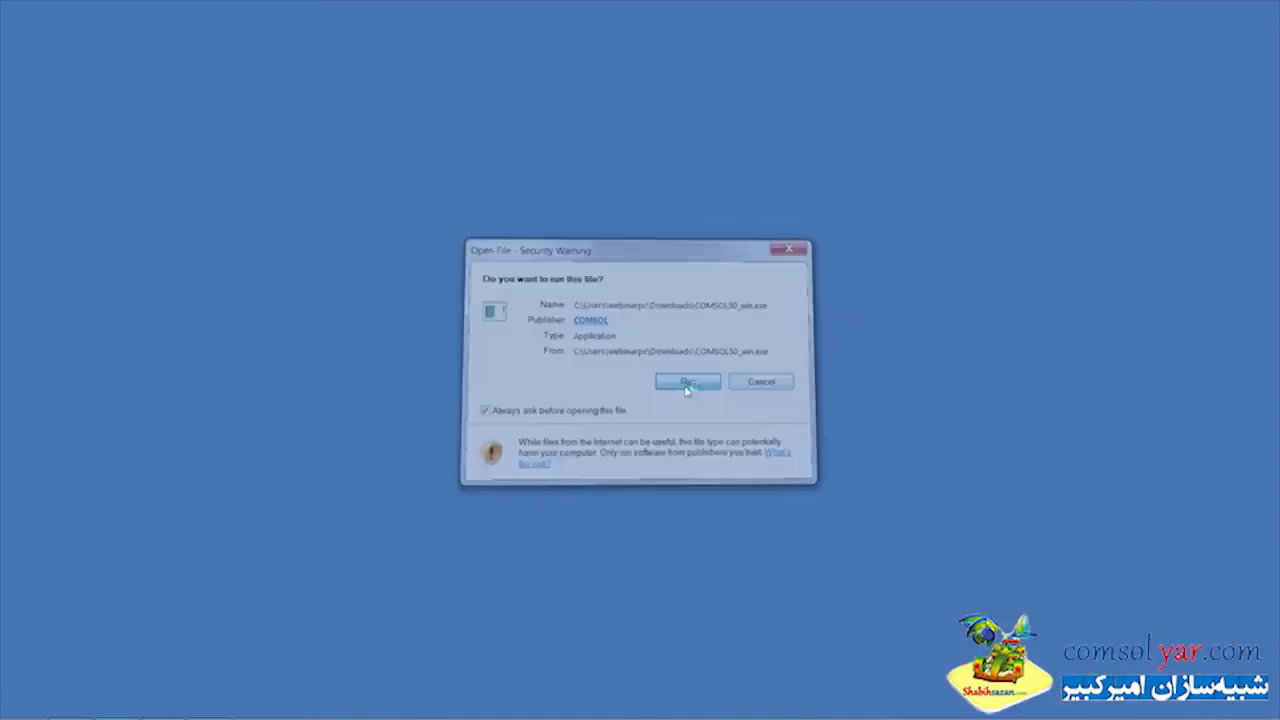
Run the COMSOL50_win.exe installer in English and choose a new COMSOL 5.0 installation
{"action": "left_click", "coordinate": [686, 377]}
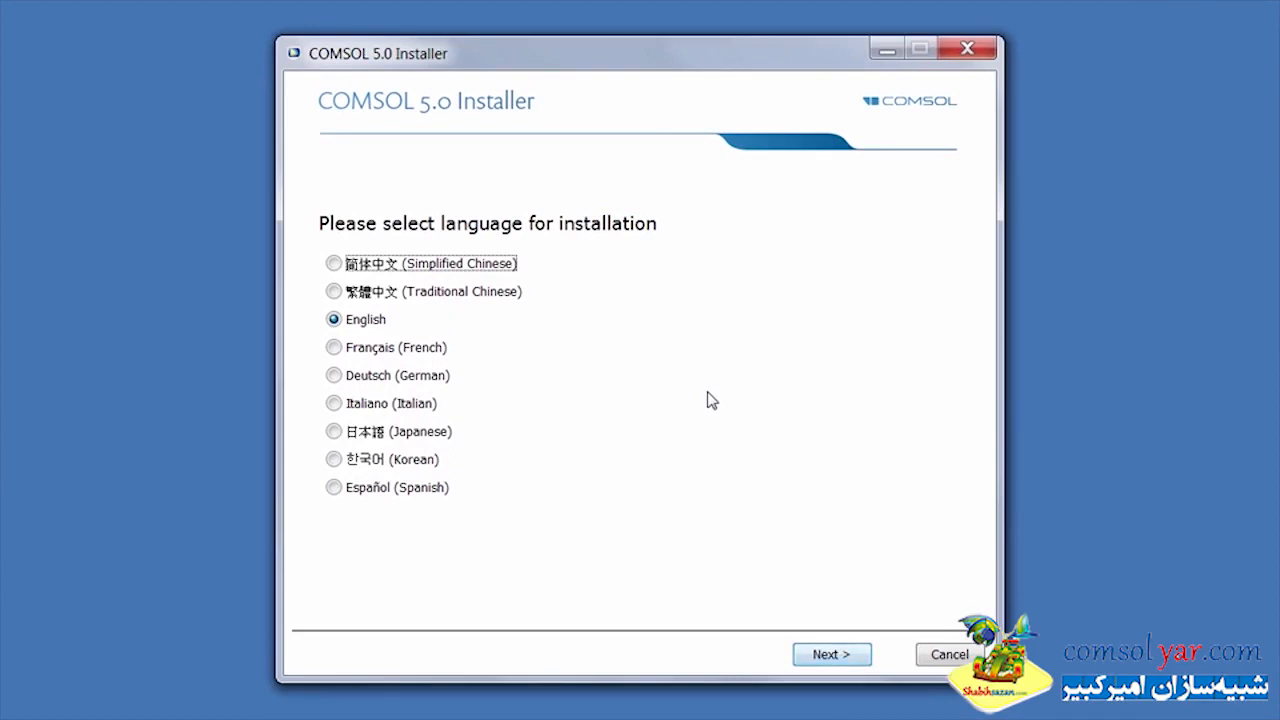
{"action": "left_click", "coordinate": [818, 656]}
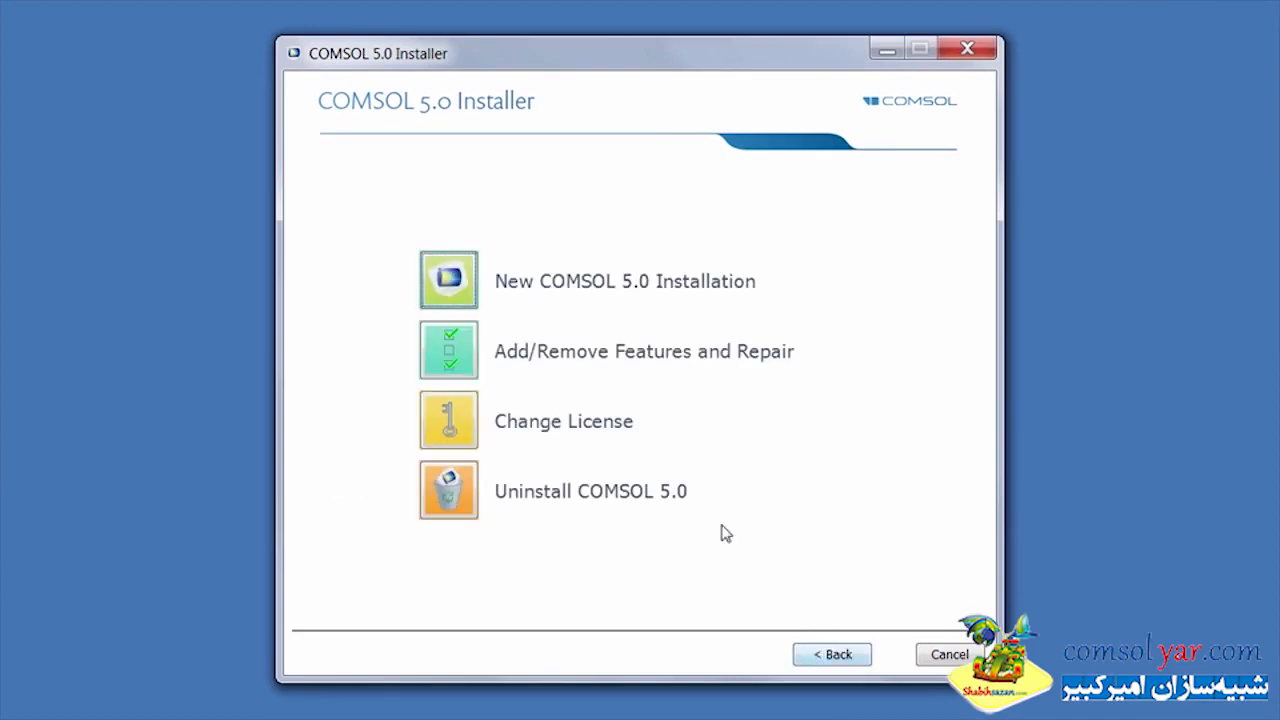
{"action": "left_click", "coordinate": [466, 304]}
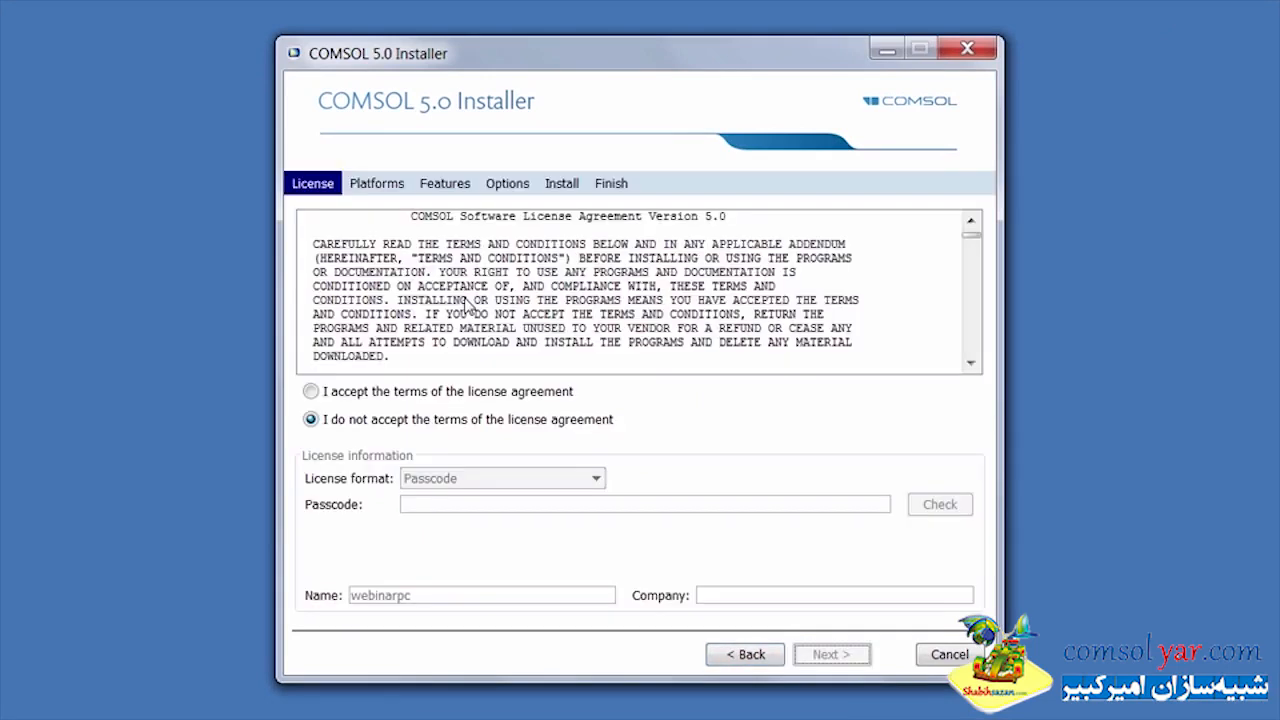
Accept the terms of the license agreement and set the license format to License file
{"action": "left_click", "coordinate": [410, 396]}
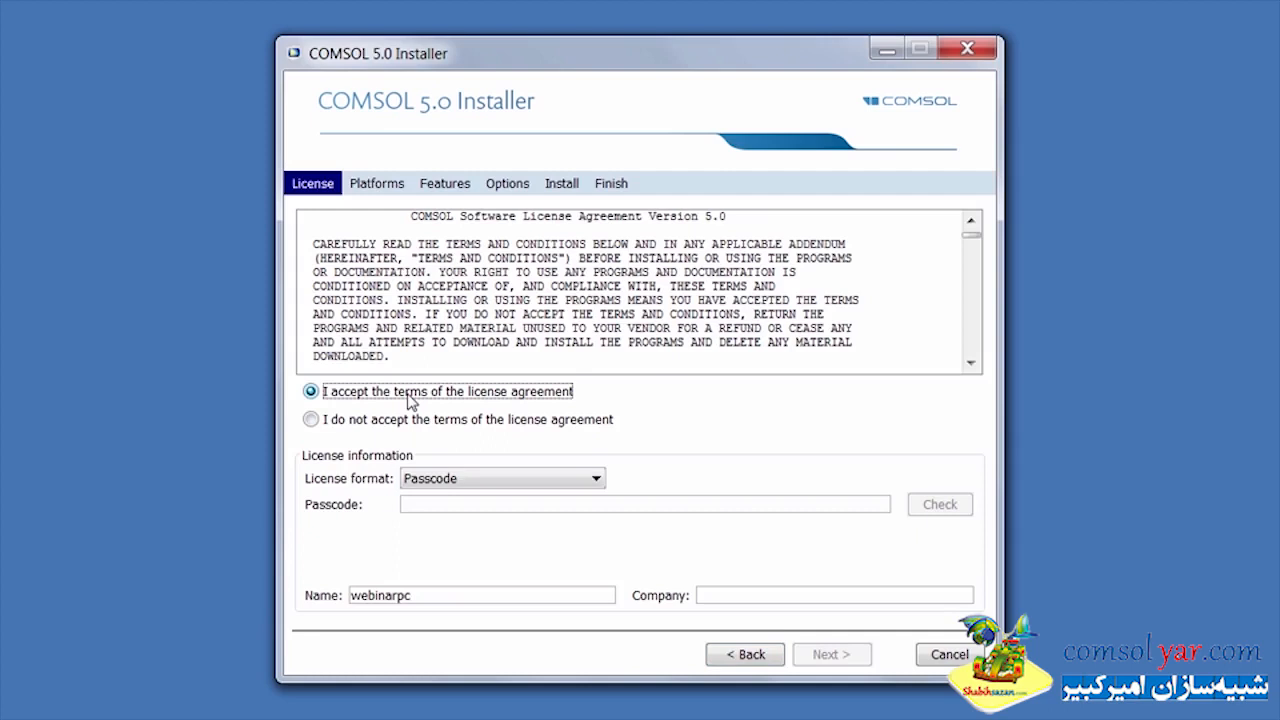
{"action": "left_click", "coordinate": [496, 479]}
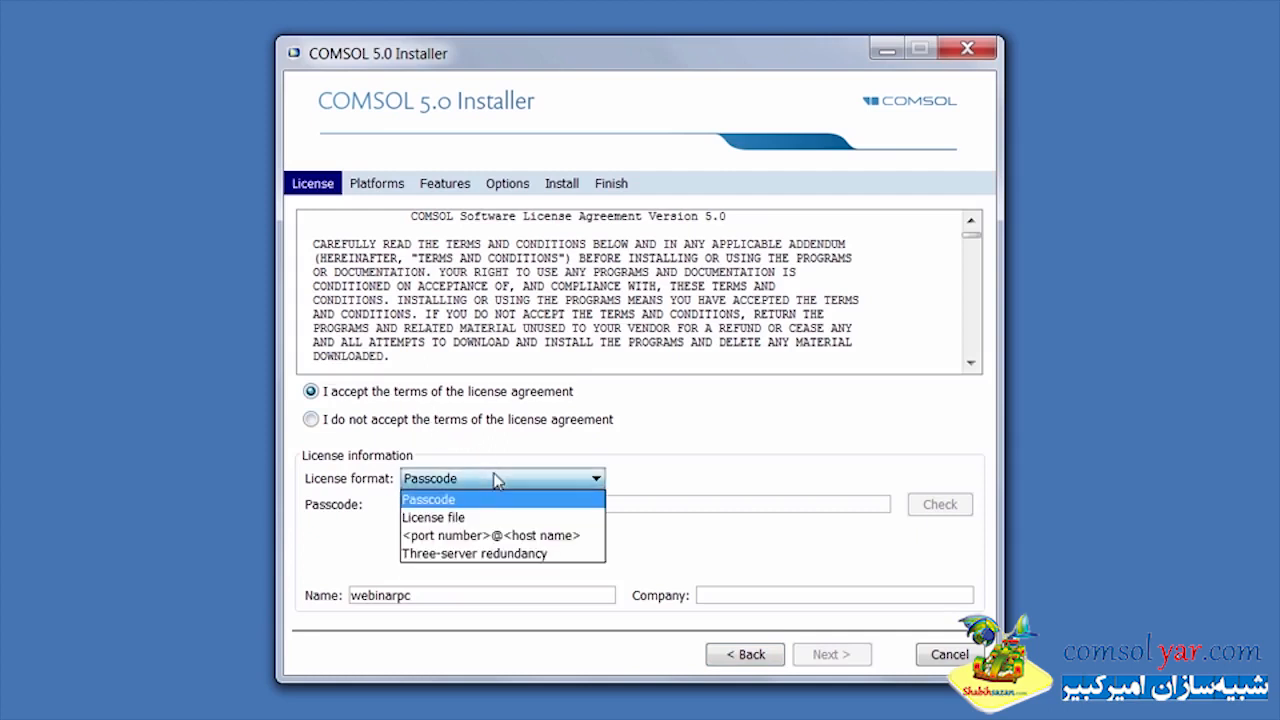
{"action": "left_click", "coordinate": [498, 518]}
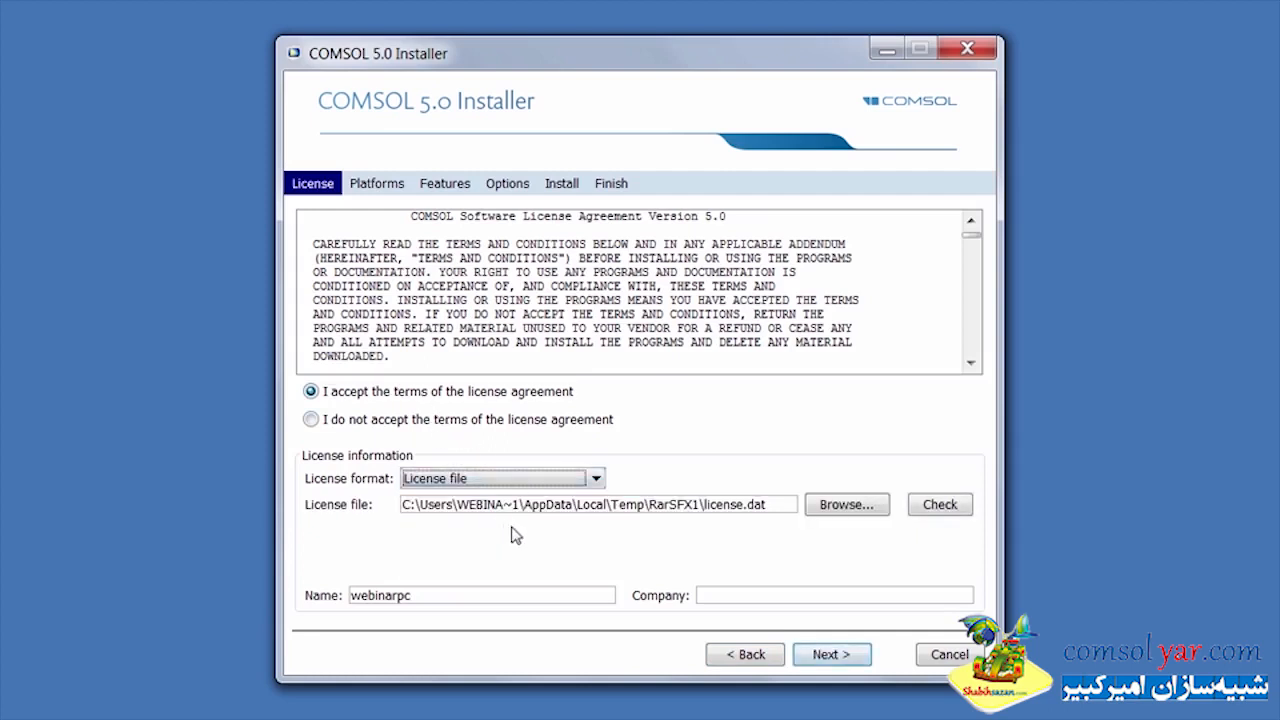
Load license_50server.dat from C:\Program Files\COMSOL as the license file and continue to the platform selection
{"action": "left_click", "coordinate": [858, 508]}
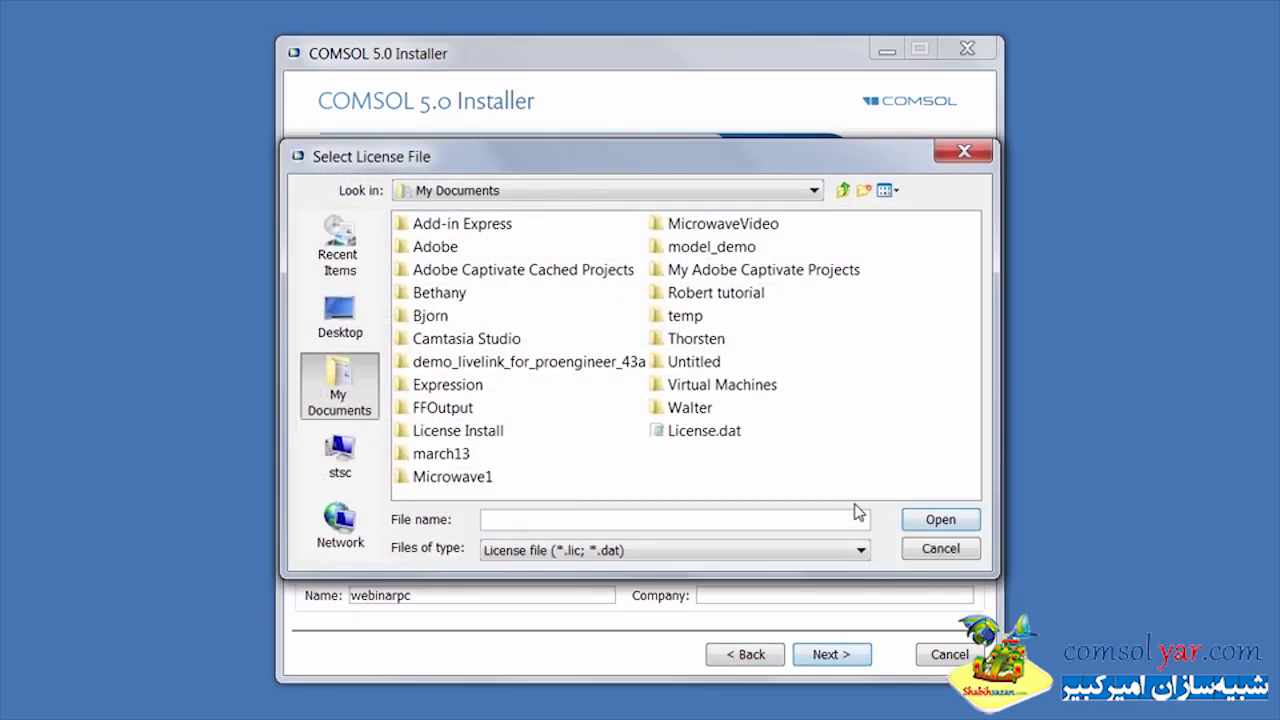
{"action": "left_click", "coordinate": [345, 455]}
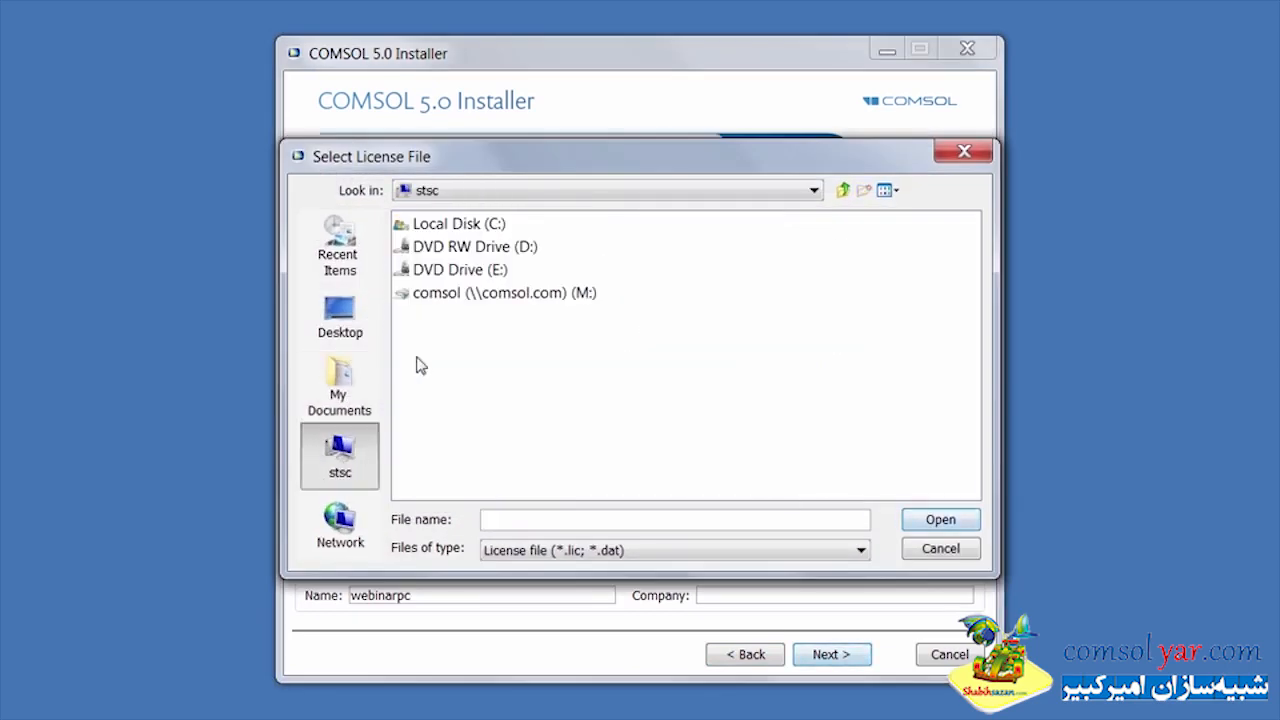
{"action": "double_click", "coordinate": [491, 224]}
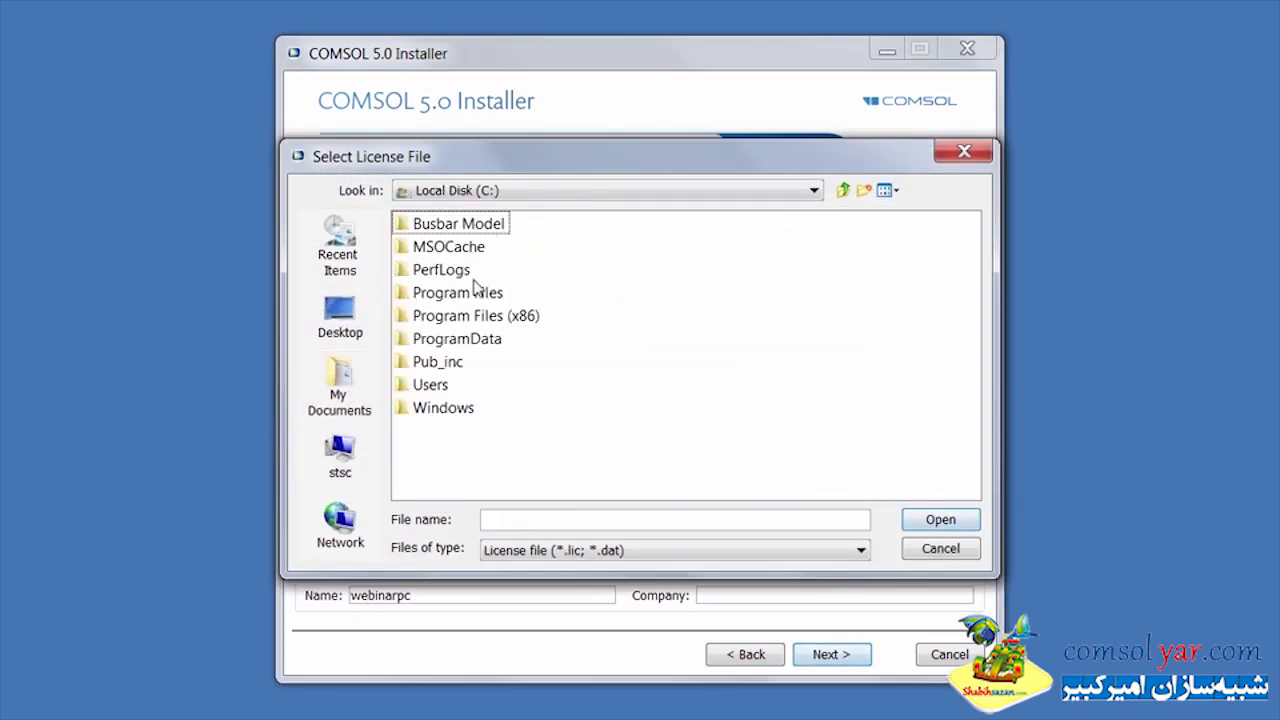
{"action": "double_click", "coordinate": [460, 293]}
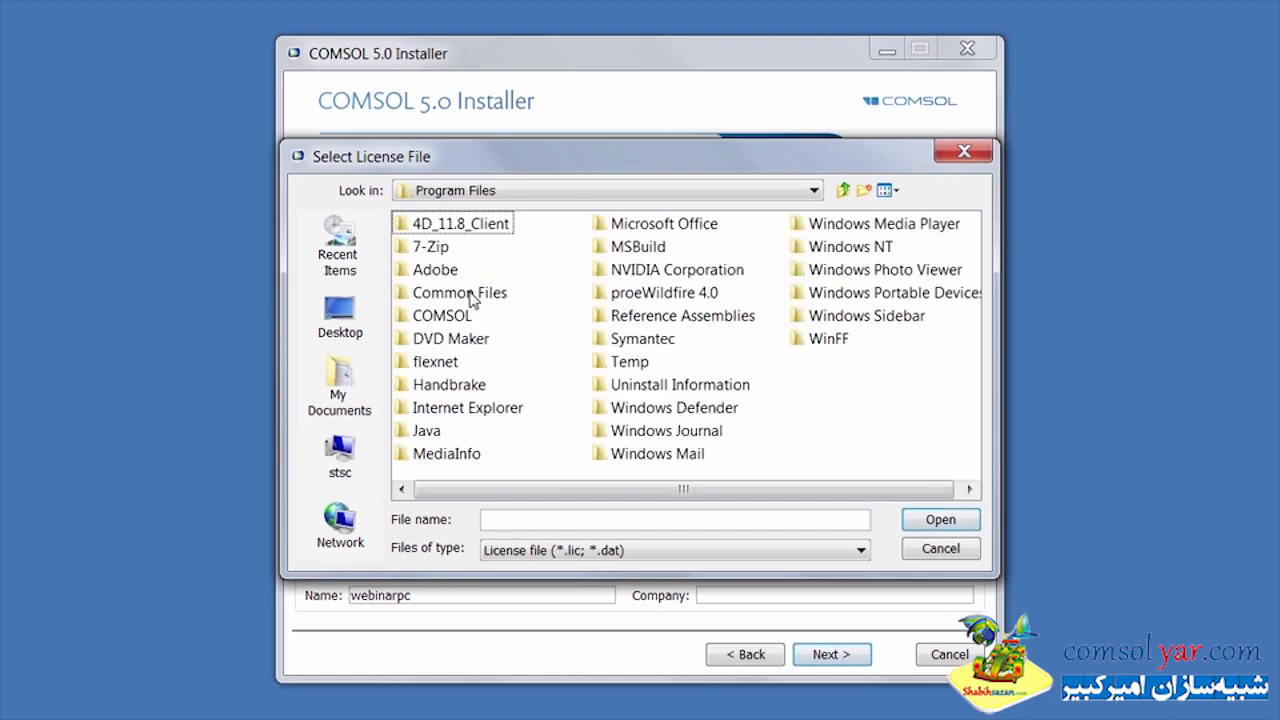
{"action": "double_click", "coordinate": [462, 316]}
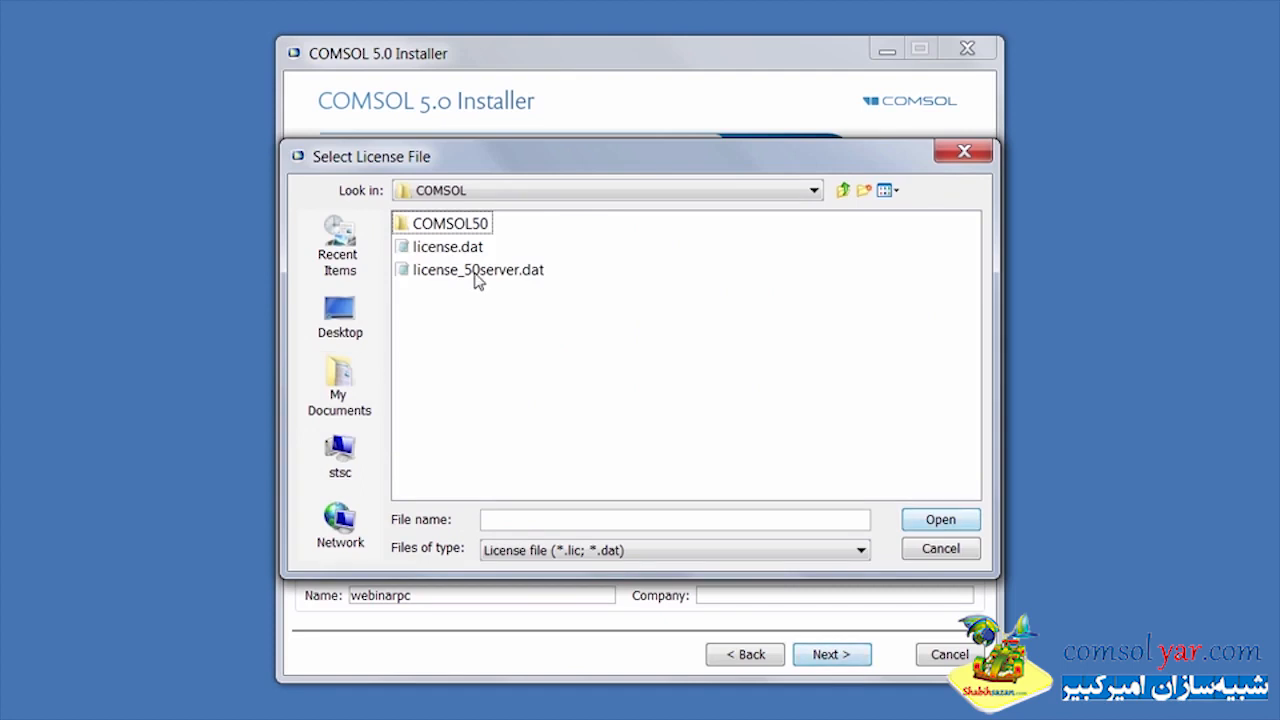
{"action": "left_click", "coordinate": [478, 270]}
{"action": "left_click", "coordinate": [935, 521]}
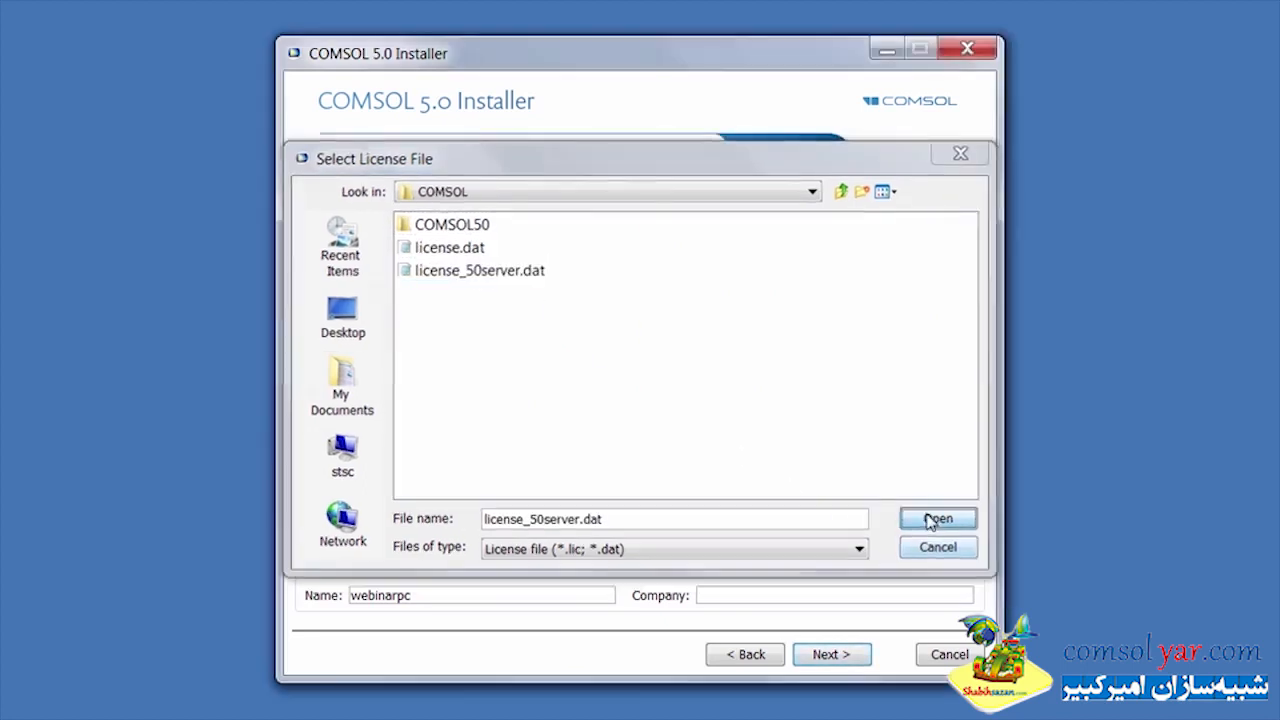
{"action": "left_click", "coordinate": [829, 663]}
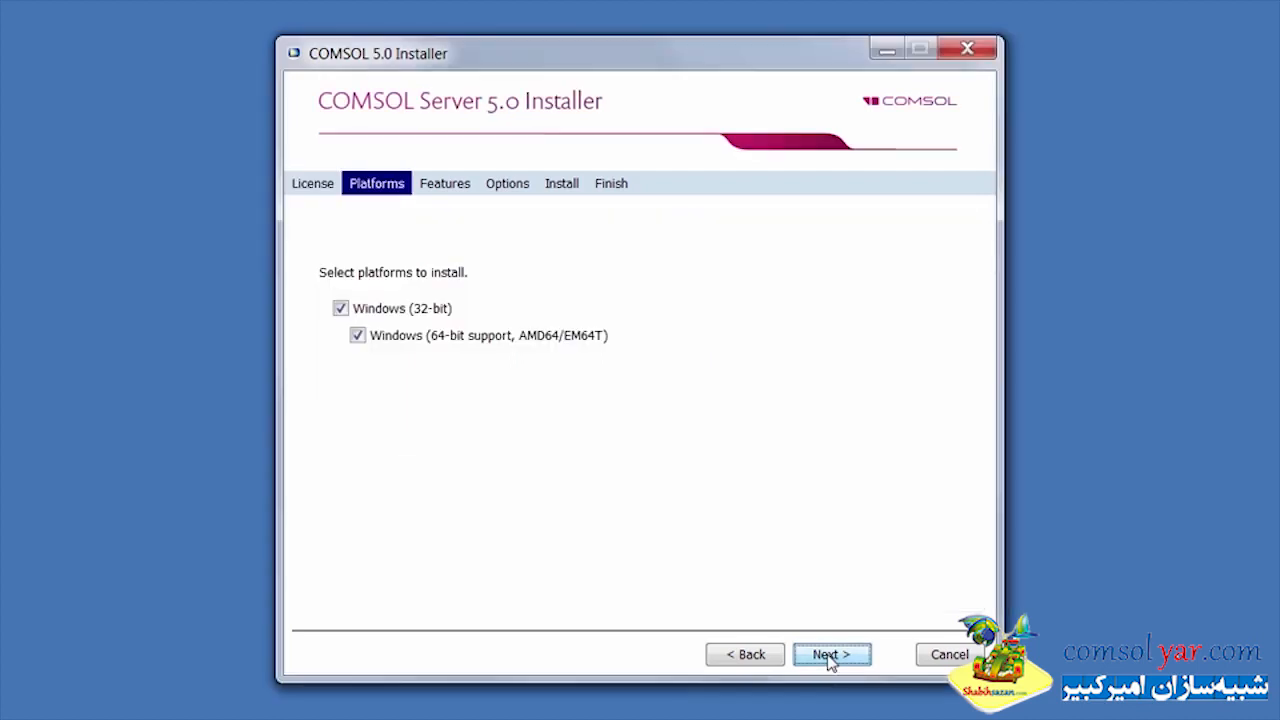
Accept both Windows platforms and the full installation, and exclude the COMSOL Client from the installation options
{"action": "left_click", "coordinate": [829, 656]}
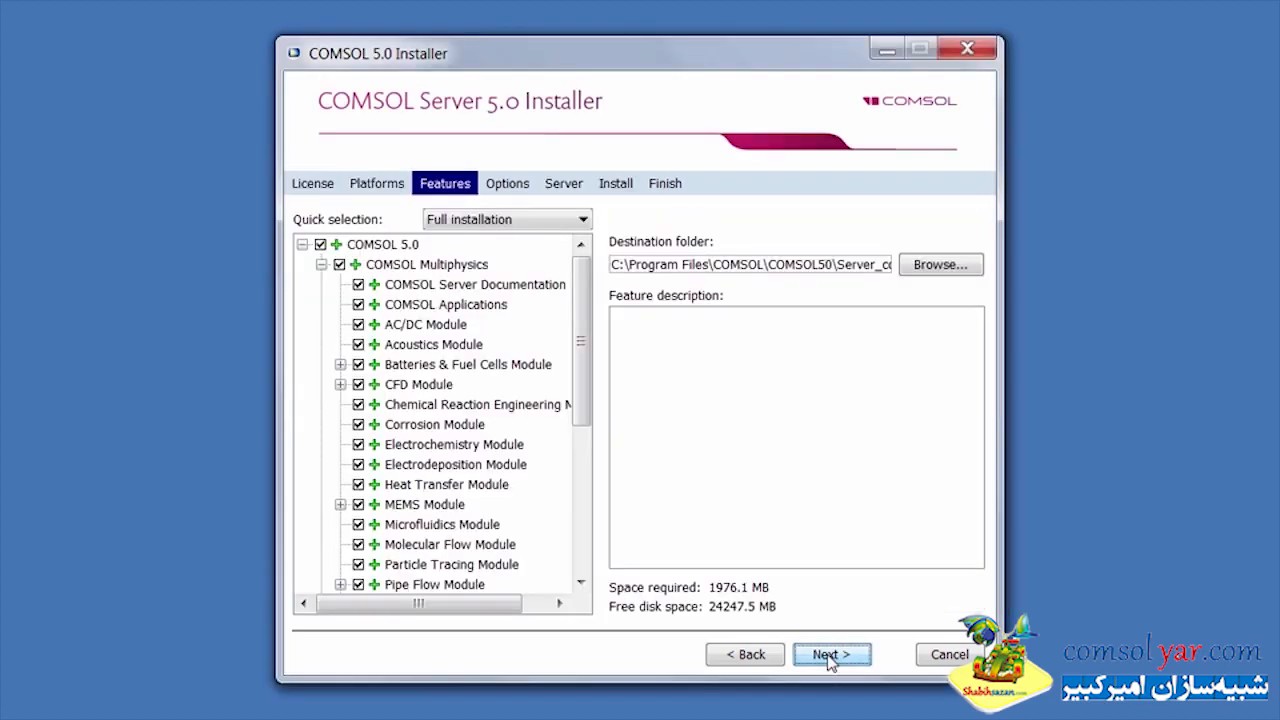
{"action": "left_click", "coordinate": [829, 656]}
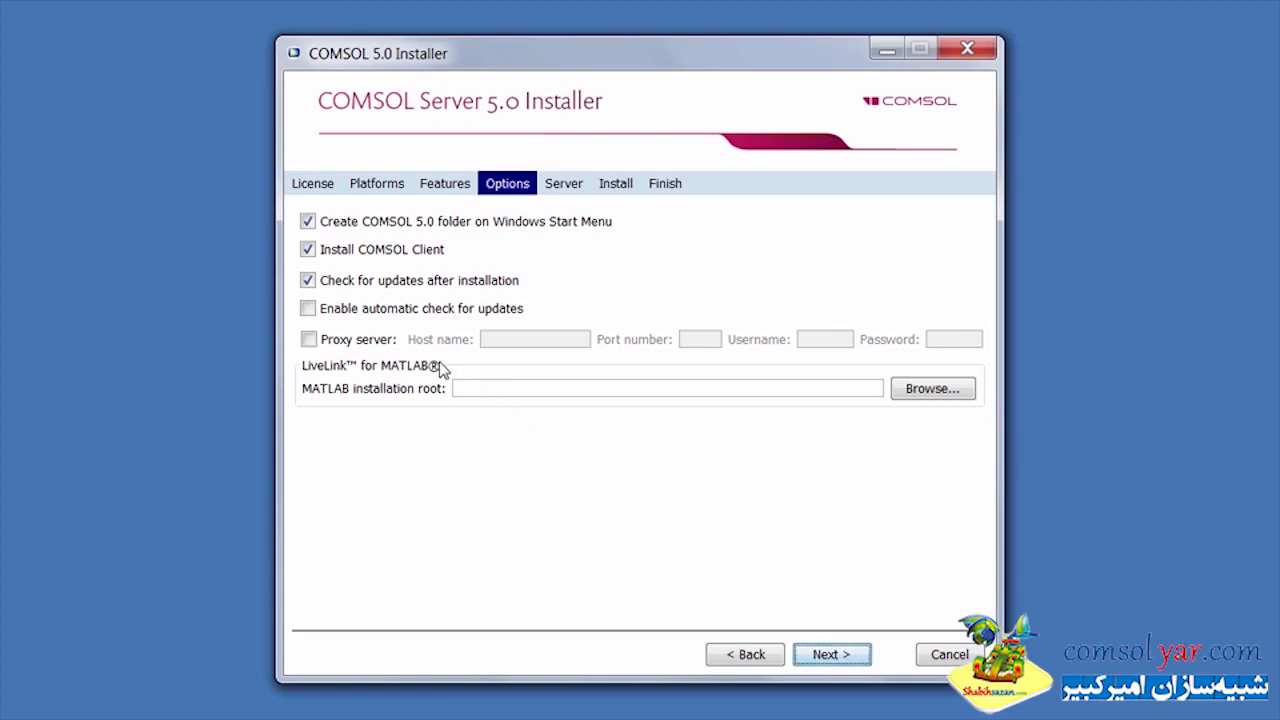
{"action": "left_click", "coordinate": [354, 253]}
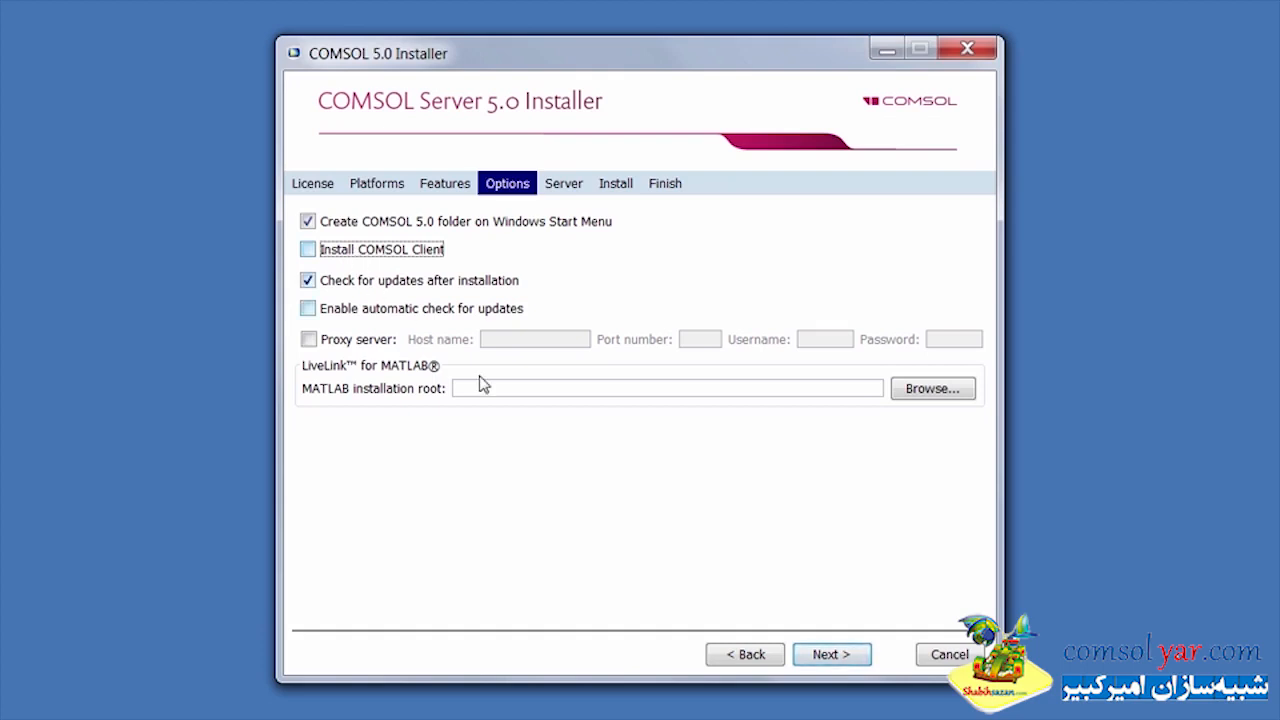
{"action": "left_click", "coordinate": [827, 656]}
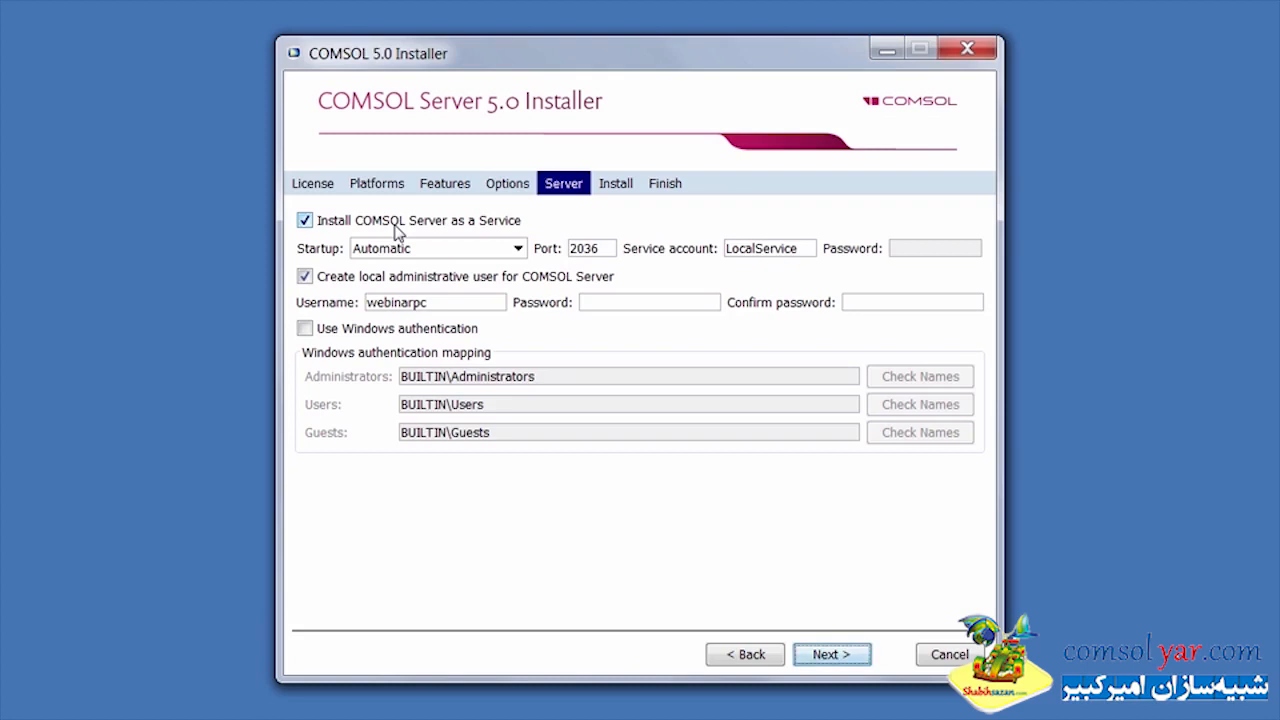
Keep the service startup on Automatic, set the local administrative username to "username", and enter and confirm its password
{"action": "left_click", "coordinate": [518, 250]}
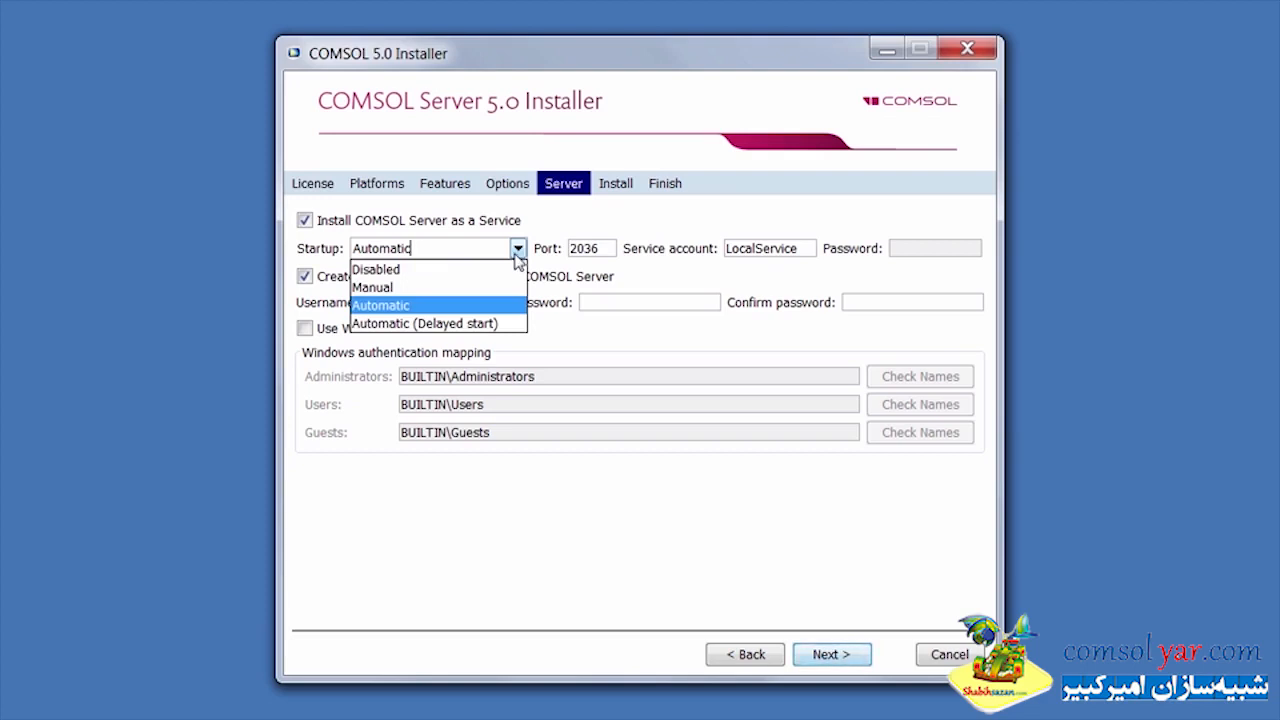
{"action": "left_click", "coordinate": [516, 256]}
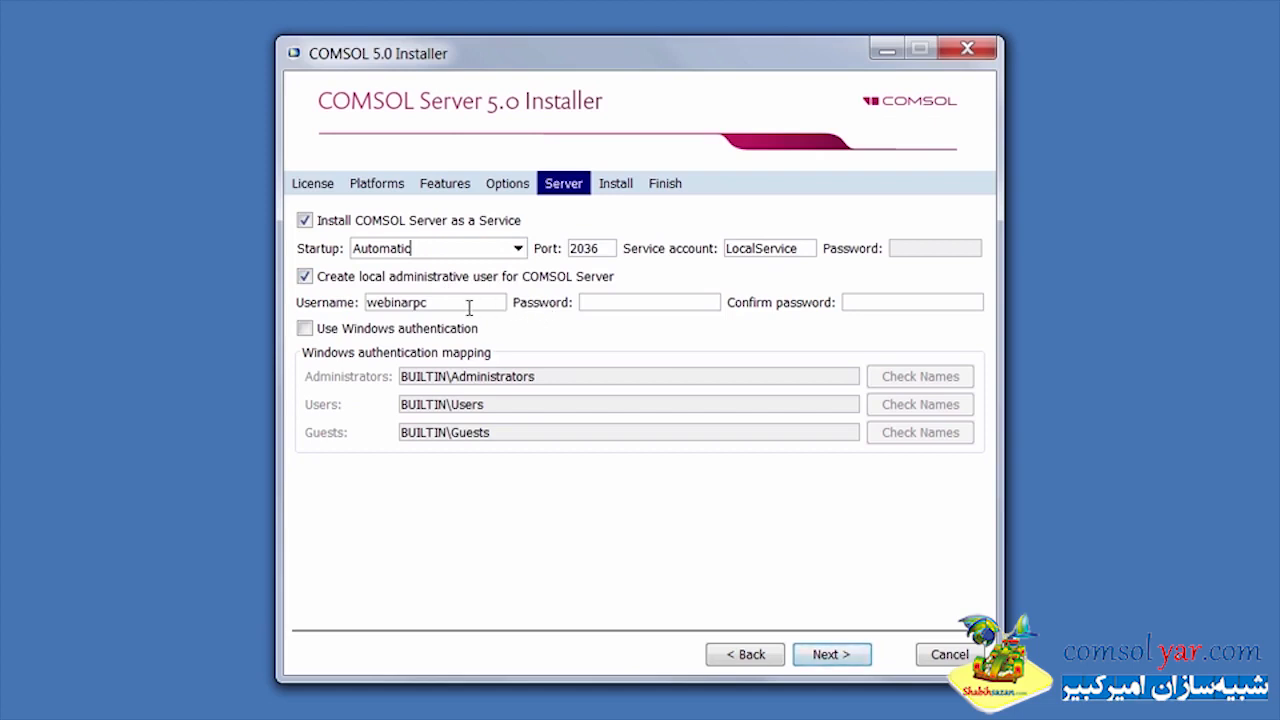
{"action": "left_click_drag", "start_coordinate": [469, 308], "coordinate": [351, 314]}
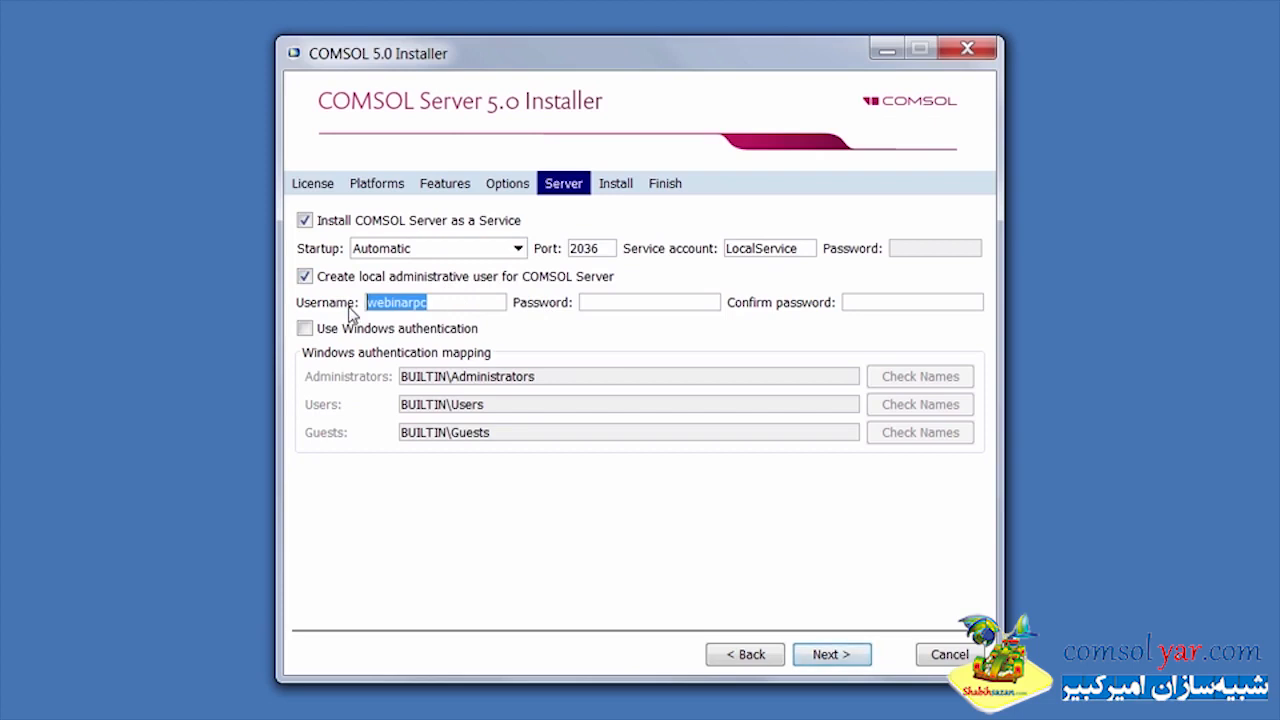
{"action": "type", "text": "username"}
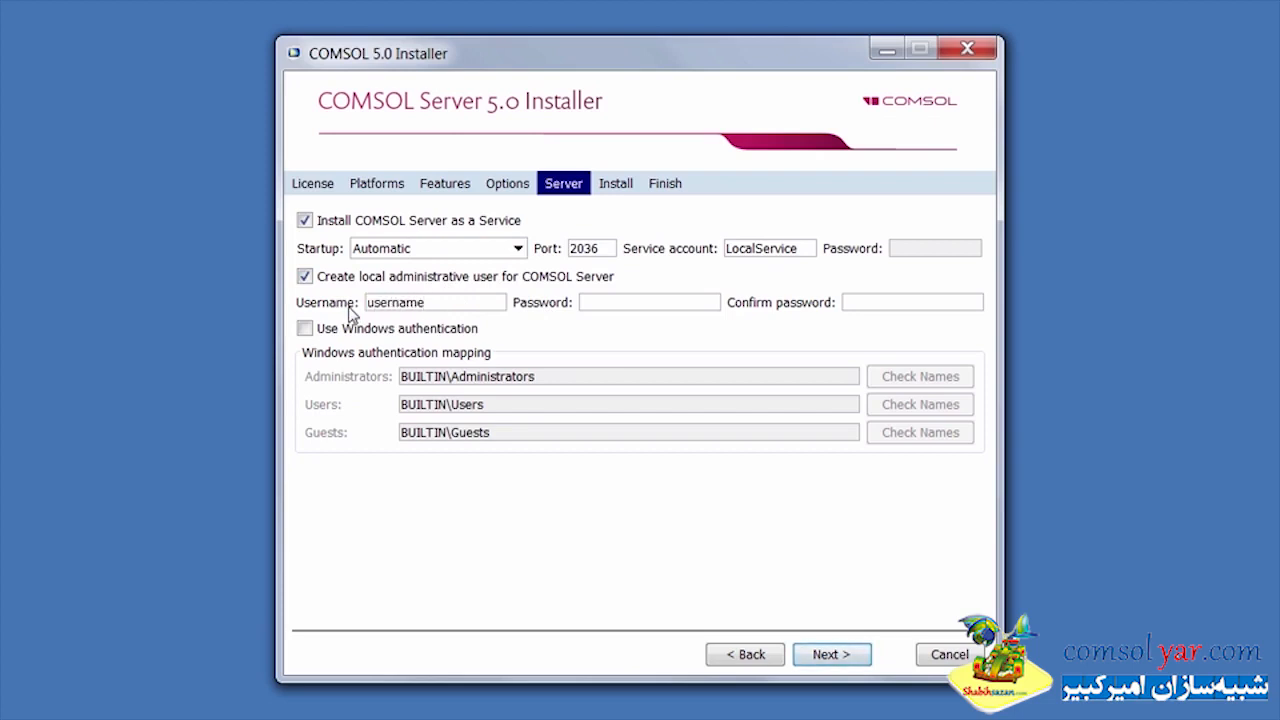
{"action": "key", "text": "Tab"}
{"action": "type", "text": "••••••••"}
{"action": "key", "text": "Tab"}
{"action": "type", "text": "••••••••"}
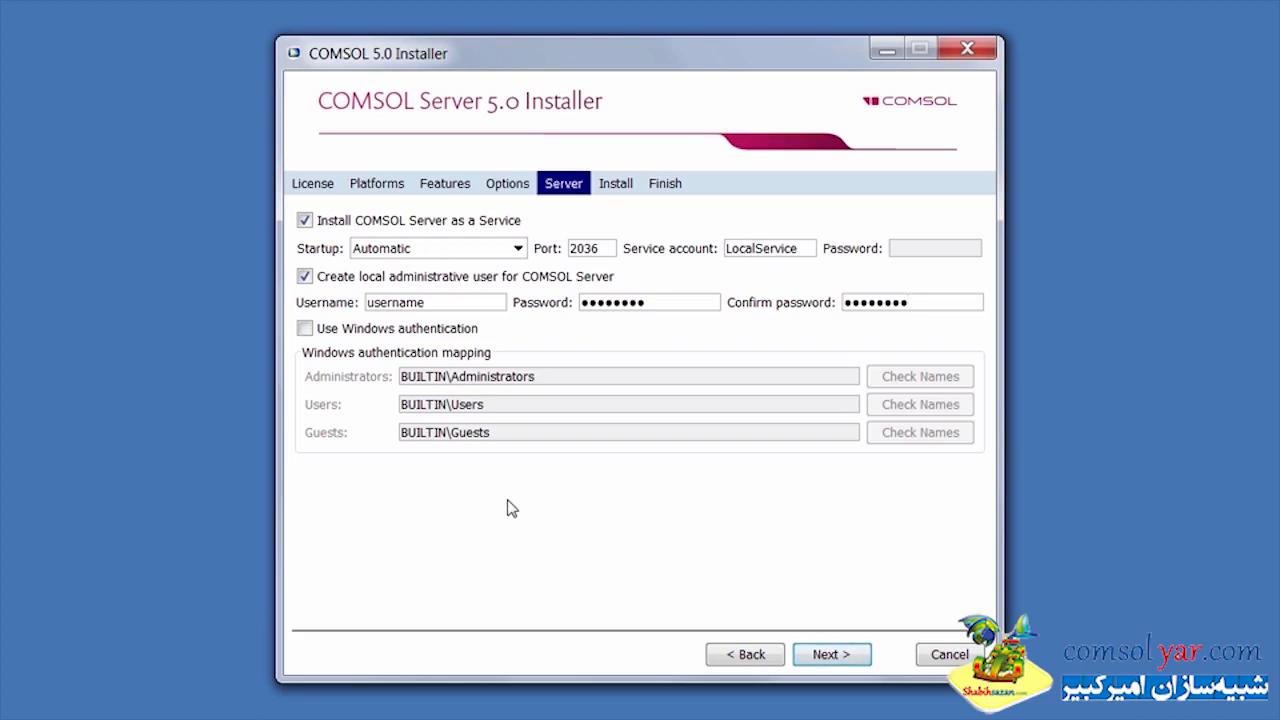
Install COMSOL Server 5.0 with the chosen settings and close the installer once it finishes
{"action": "left_click", "coordinate": [815, 655]}
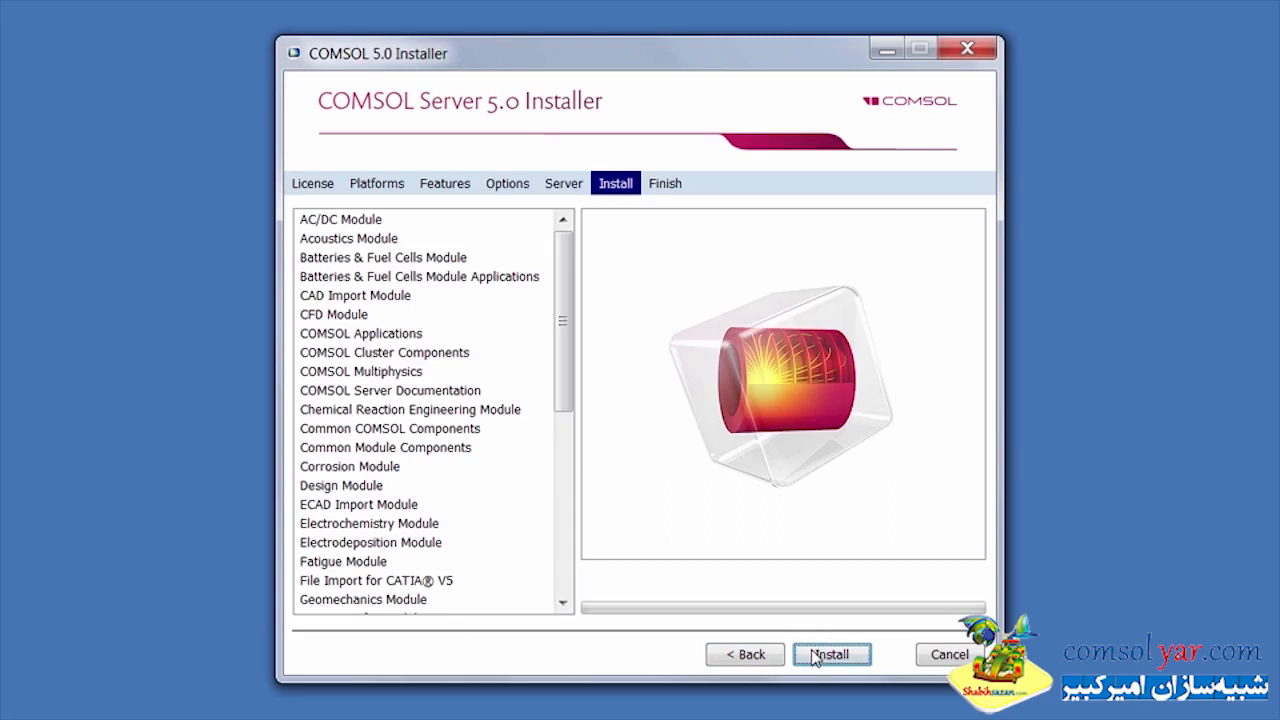
{"action": "left_click", "coordinate": [815, 656]}
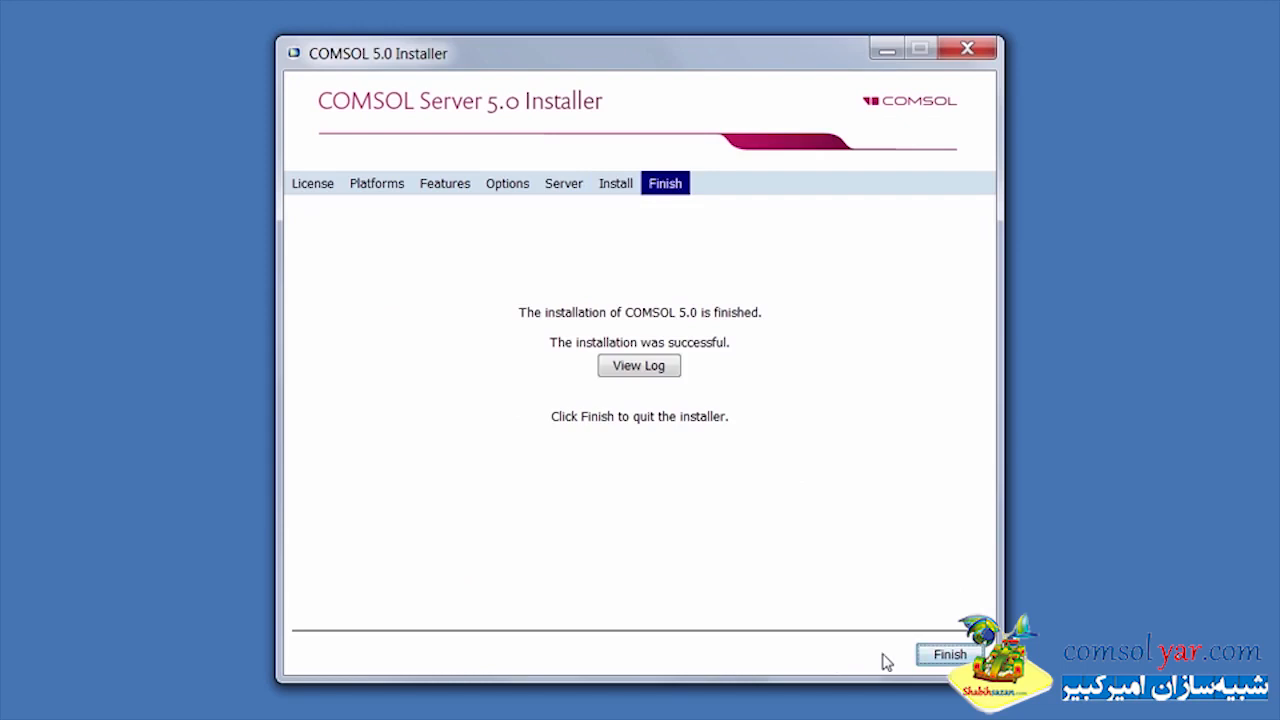
{"action": "left_click", "coordinate": [942, 660]}
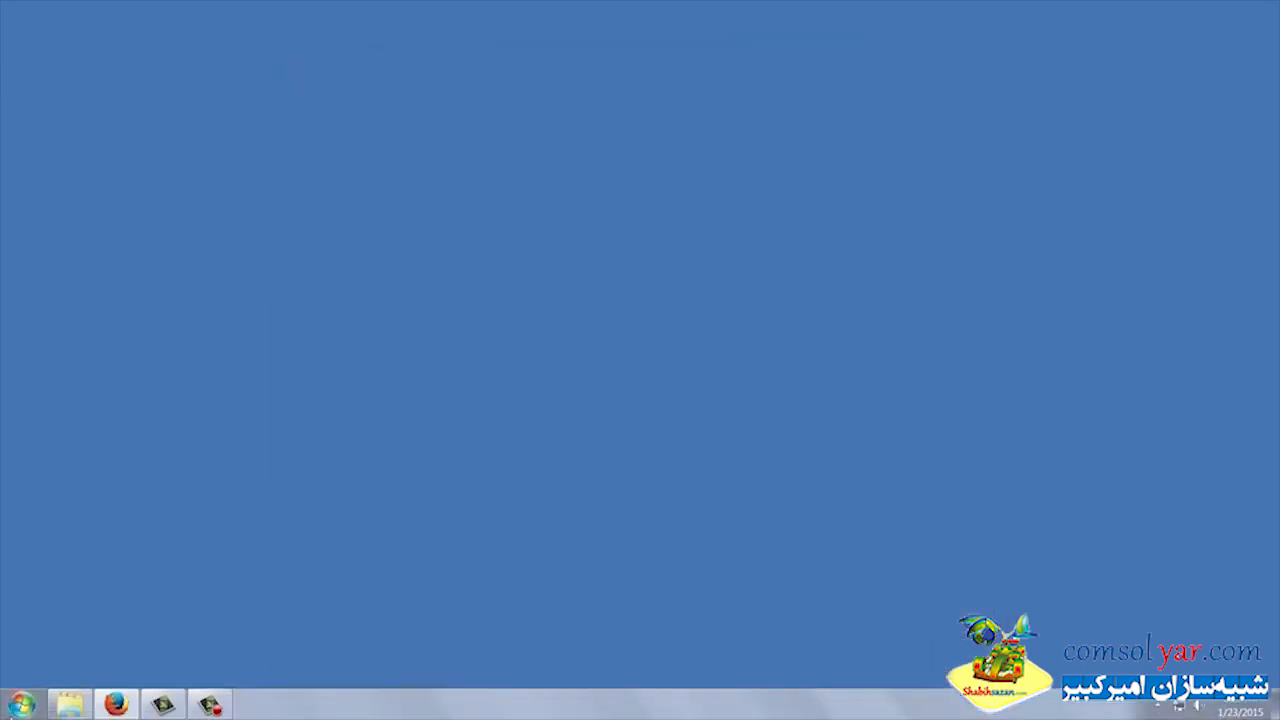
Browse the COMSOL Server 5.0 program group, including its License Tools, and open Manage Local Services
{"action": "left_click", "coordinate": [21, 706]}
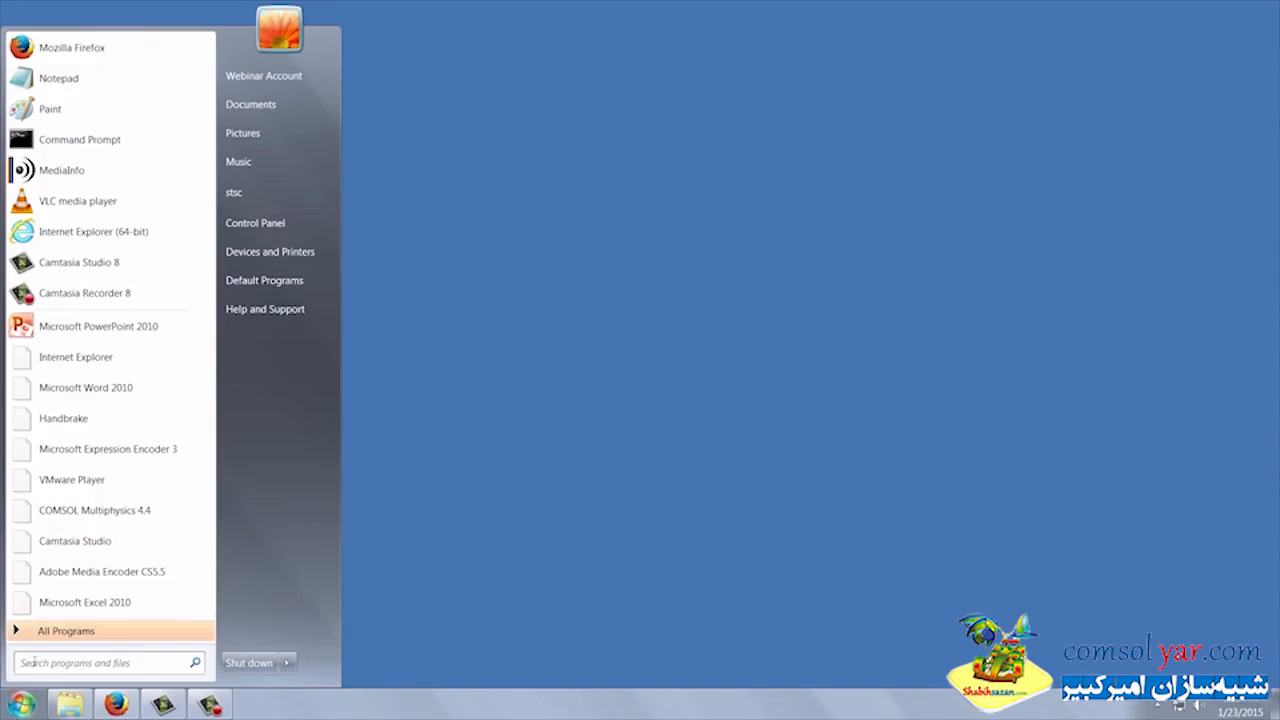
{"action": "left_click", "coordinate": [40, 632]}
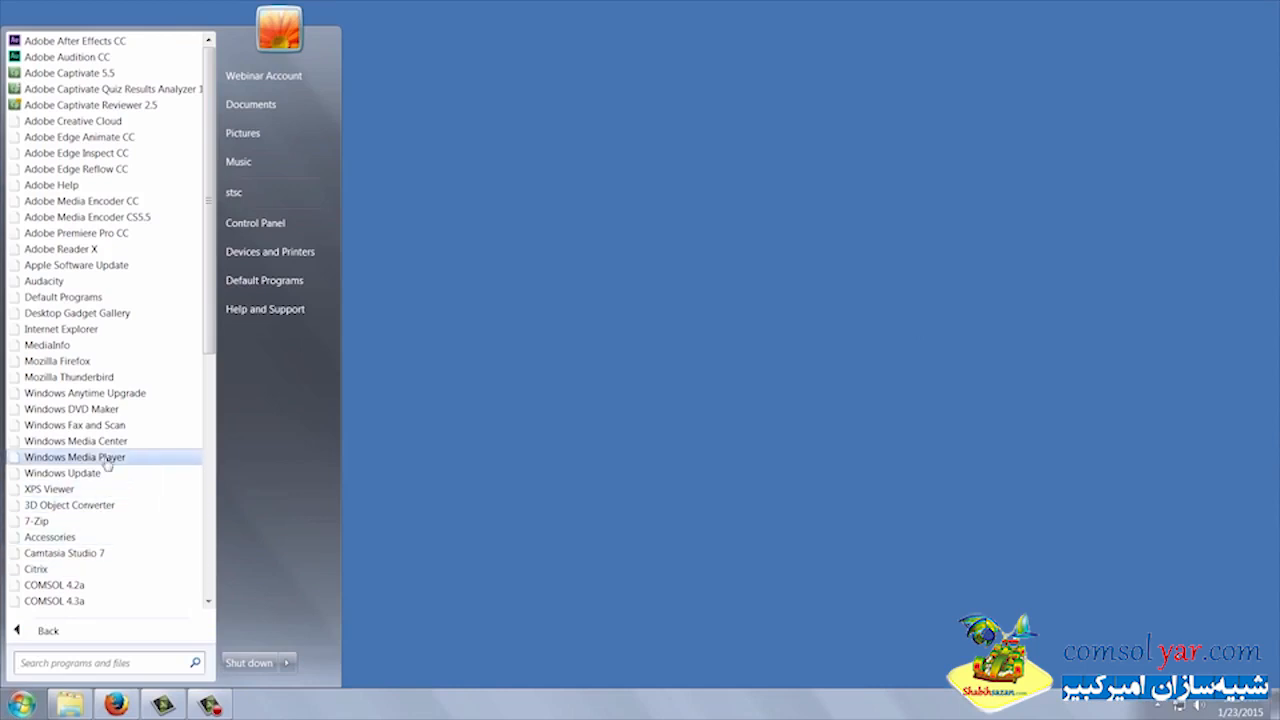
{"action": "scroll", "coordinate": [107, 465], "scroll_direction": "down", "scroll_amount": 5}
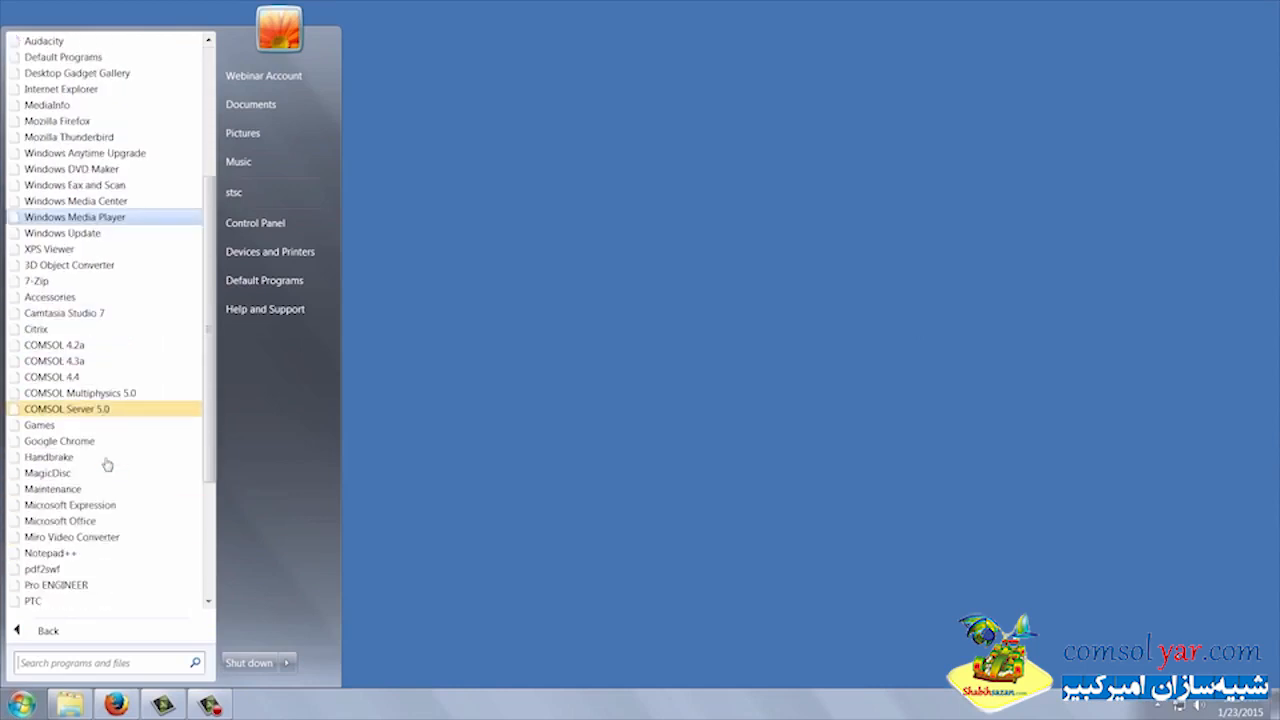
{"action": "left_click", "coordinate": [107, 410]}
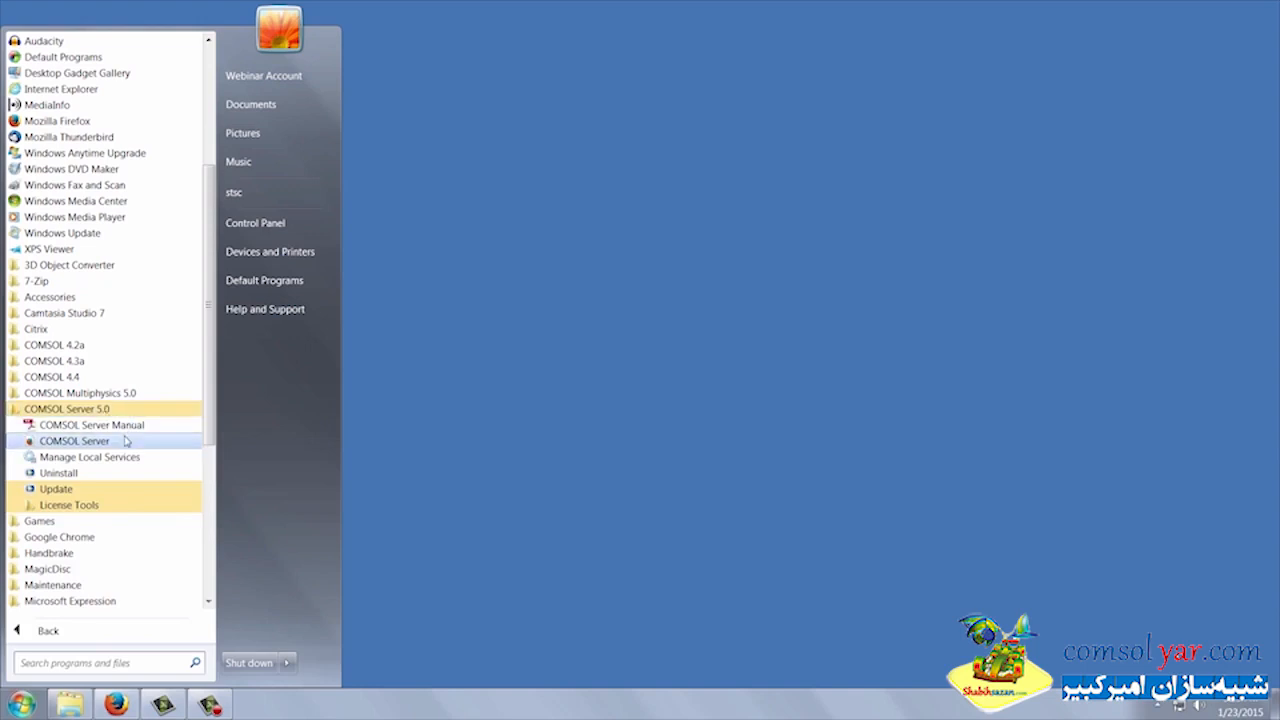
{"action": "left_click", "coordinate": [122, 507]}
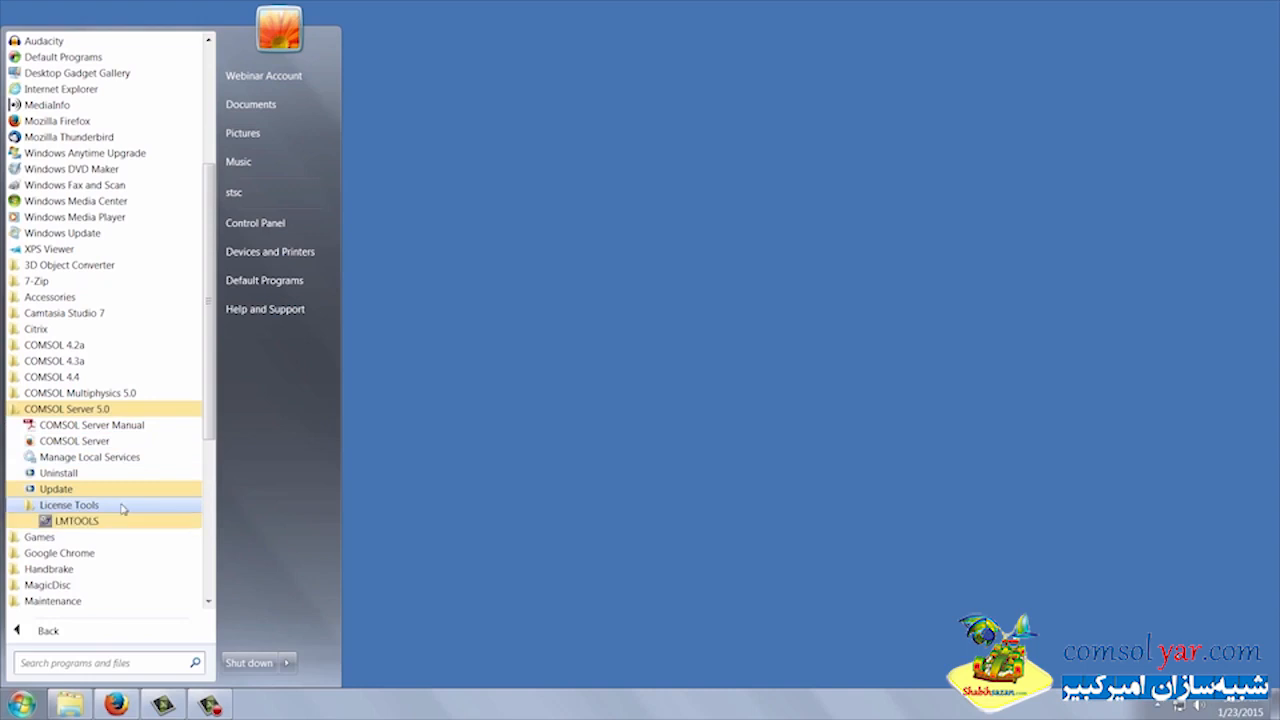
{"action": "left_click", "coordinate": [134, 457]}
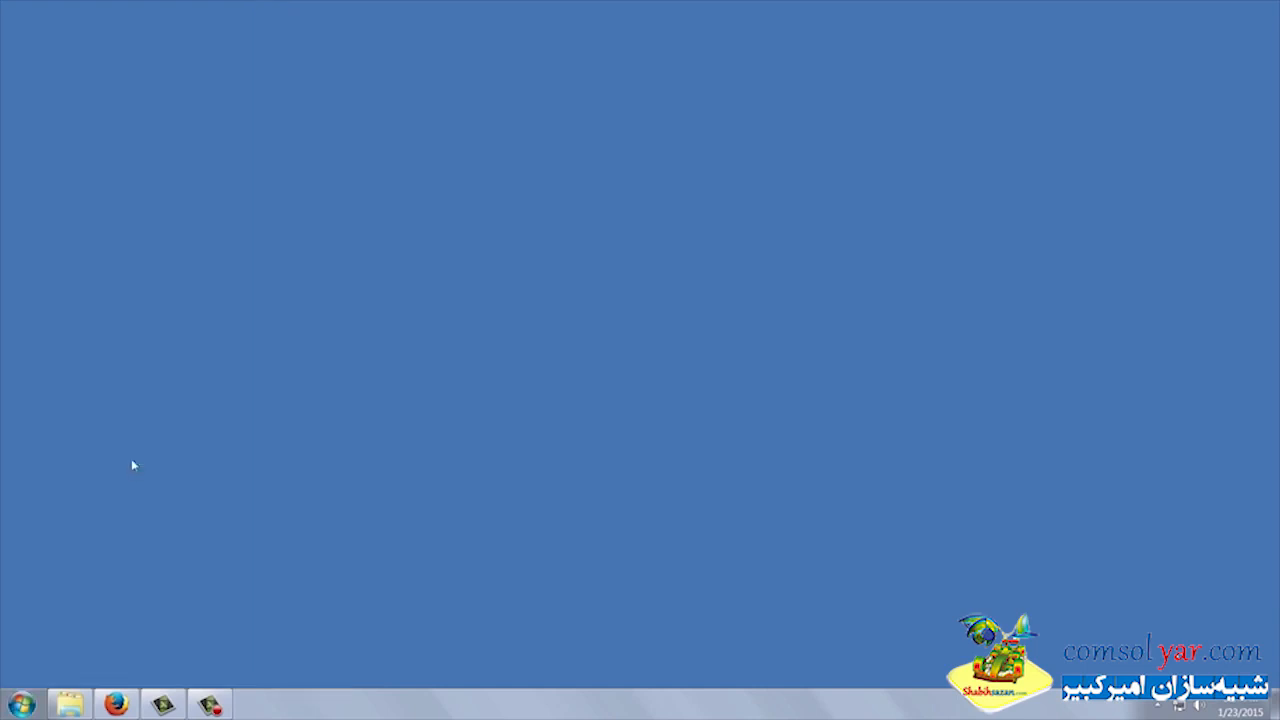
Enlarge the Services window with a wider Name column and show the available actions for COMSOL Service
{"action": "left_click_drag", "start_coordinate": [601, 438], "coordinate": [808, 611]}
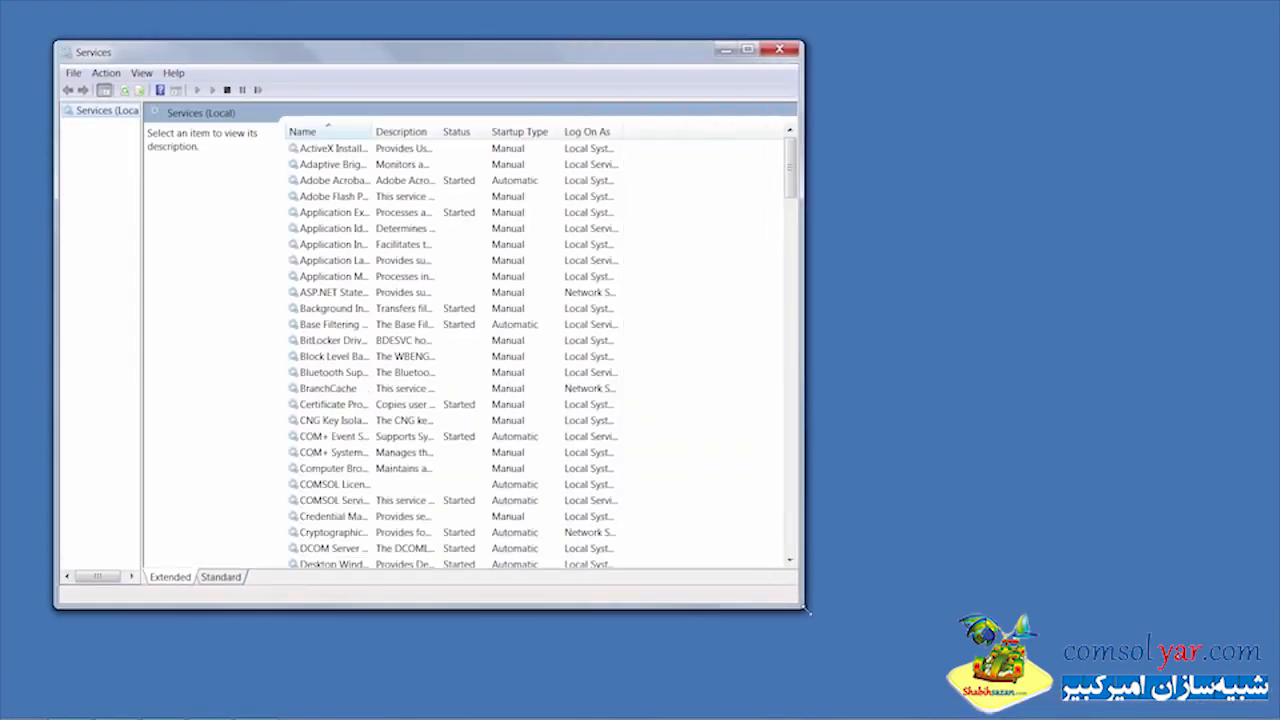
{"action": "left_click_drag", "start_coordinate": [372, 131], "coordinate": [456, 131]}
{"action": "scroll", "coordinate": [383, 247], "scroll_direction": "down", "scroll_amount": 5}
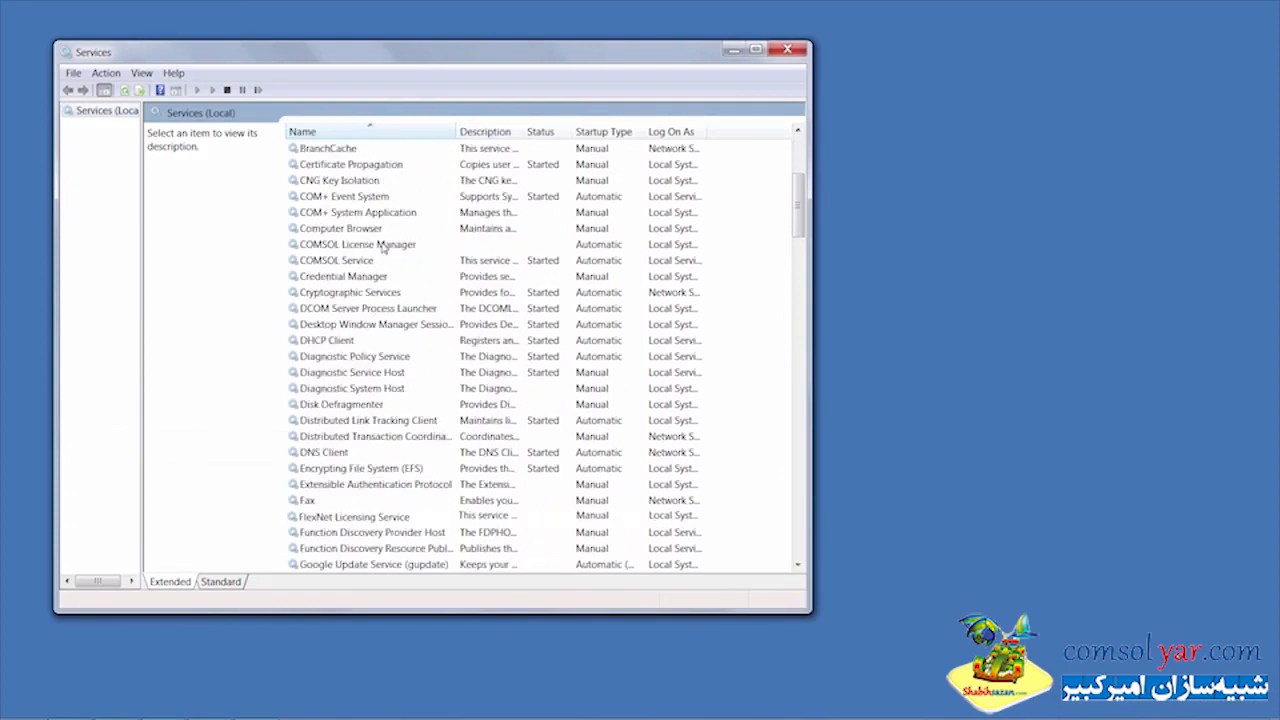
{"action": "right_click", "coordinate": [375, 261]}
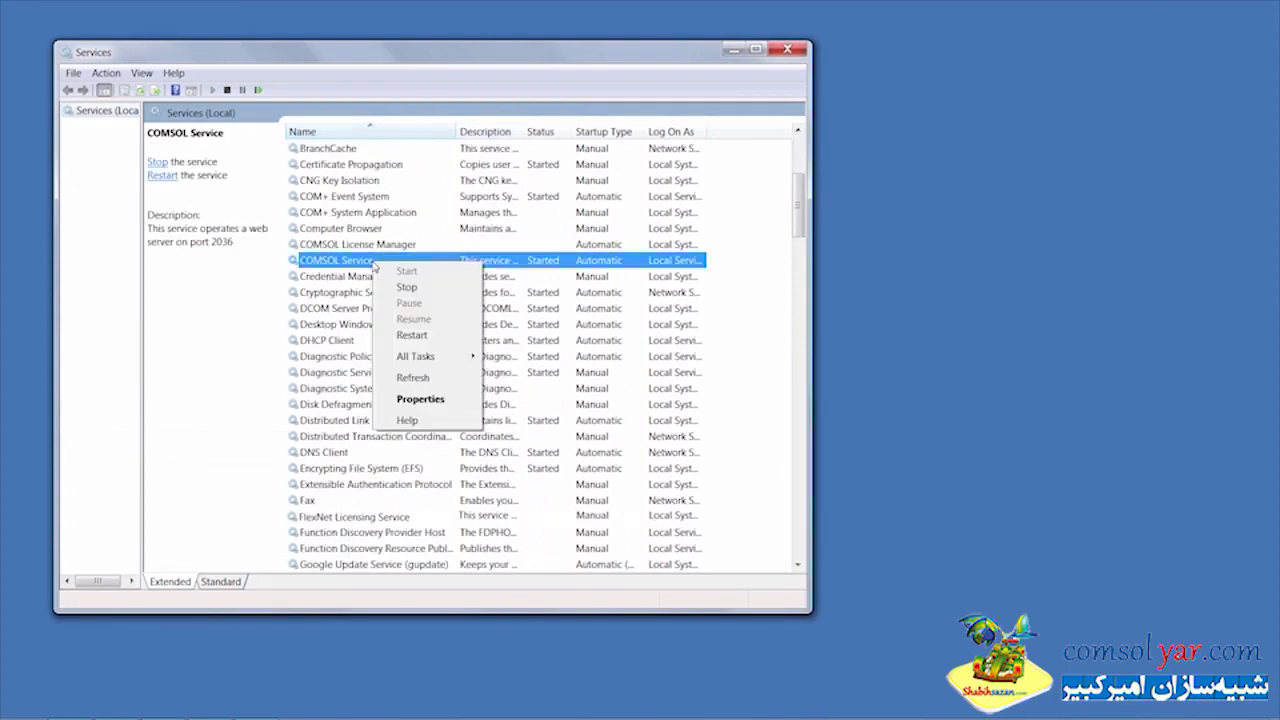